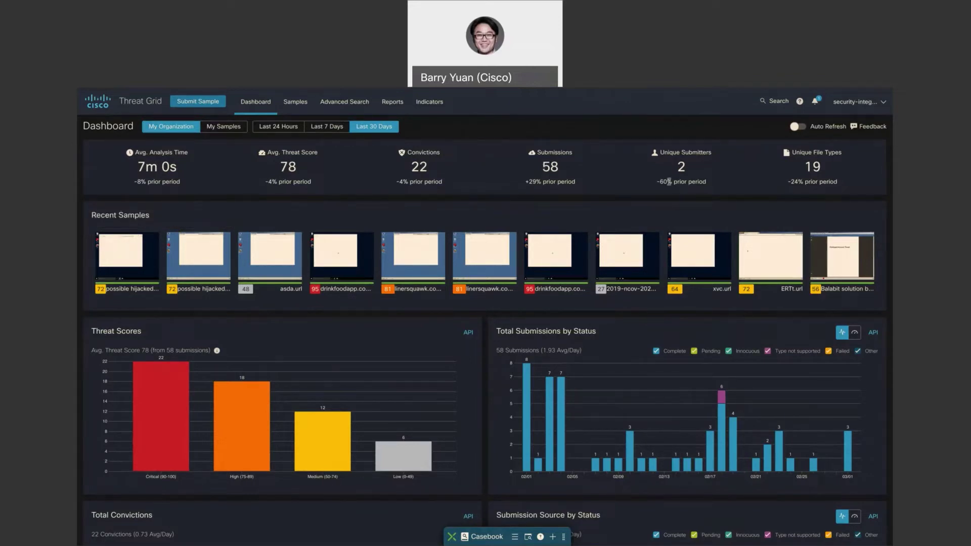
Read the Total Convictions and status bars: 57 of 58 submissions complete, 1 unsupported type
{"action": "mouse_move", "coordinate": [277, 261]}
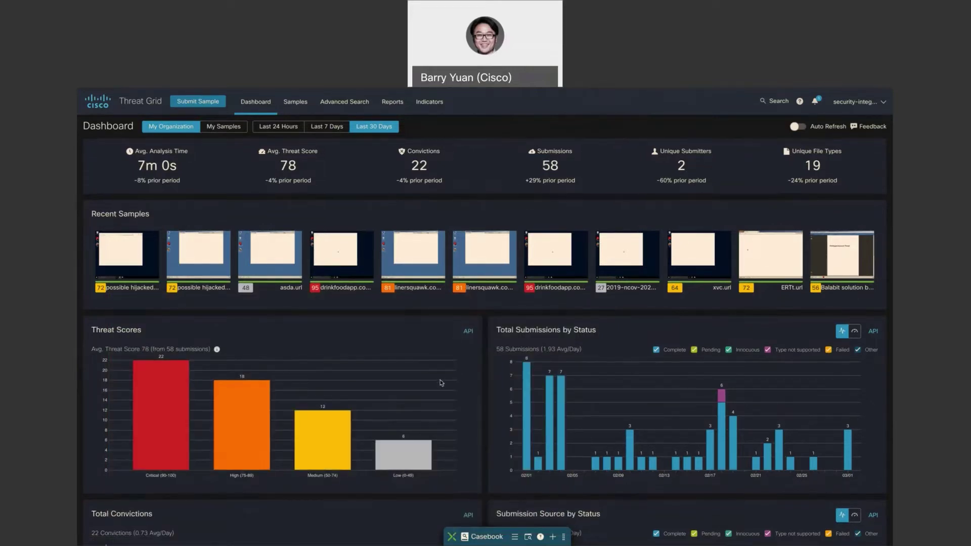
{"action": "scroll", "coordinate": [498, 307], "scroll_direction": "down", "scroll_amount": 2}
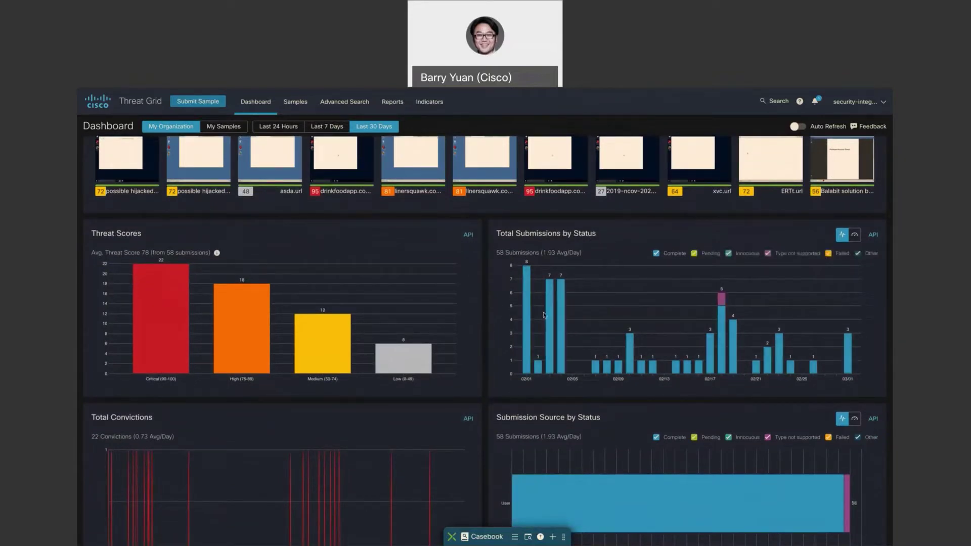
{"action": "mouse_move", "coordinate": [561, 320]}
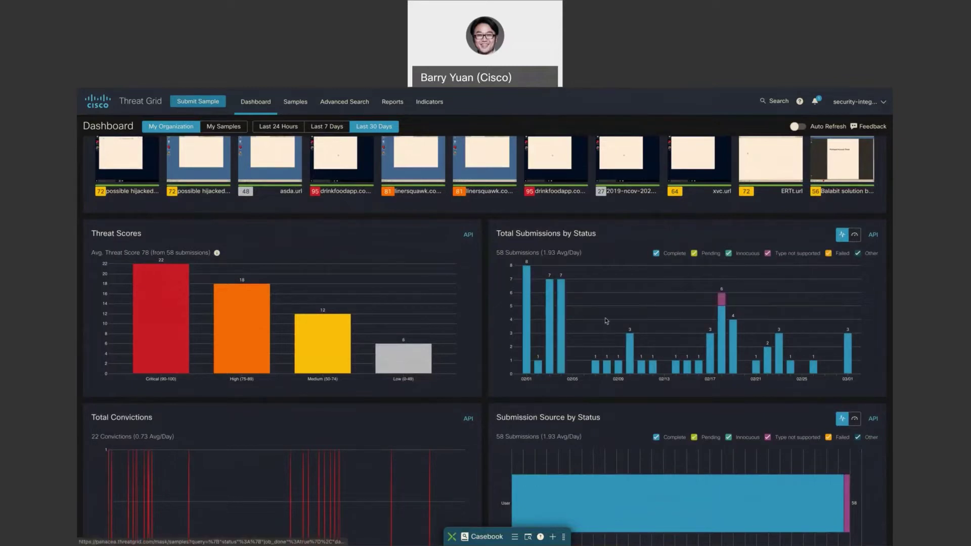
{"action": "mouse_move", "coordinate": [723, 302]}
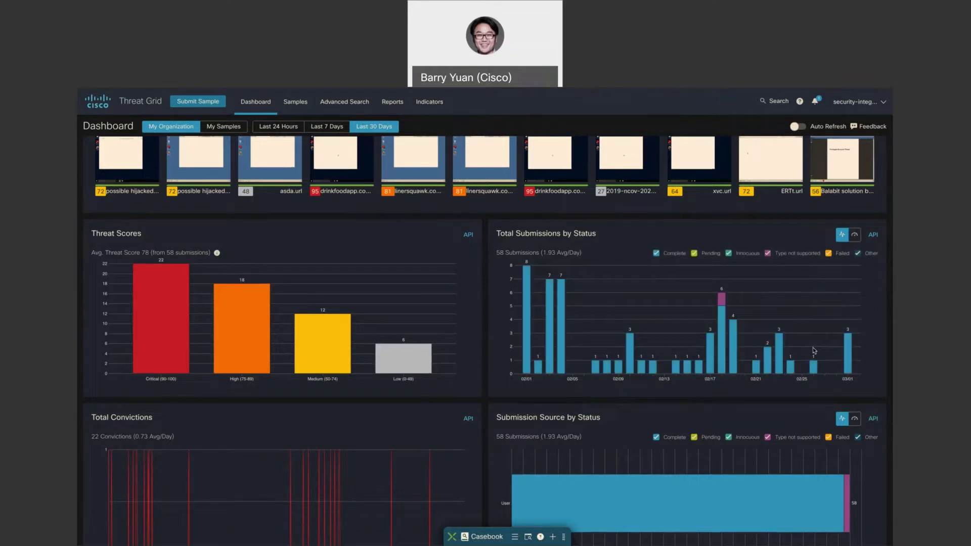
{"action": "scroll", "coordinate": [814, 351], "scroll_direction": "down", "scroll_amount": 1}
{"action": "scroll", "coordinate": [814, 351], "scroll_direction": "down", "scroll_amount": 3}
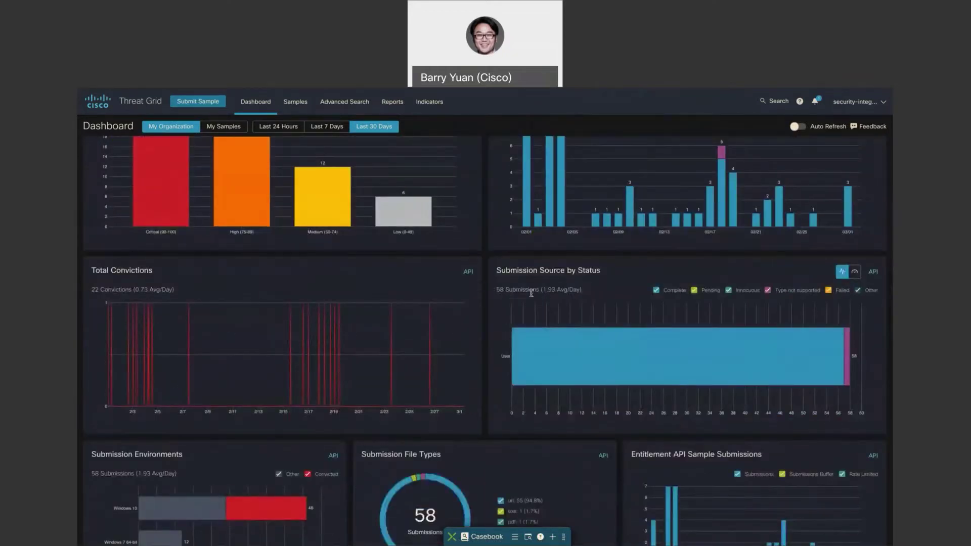
{"action": "mouse_move", "coordinate": [629, 342]}
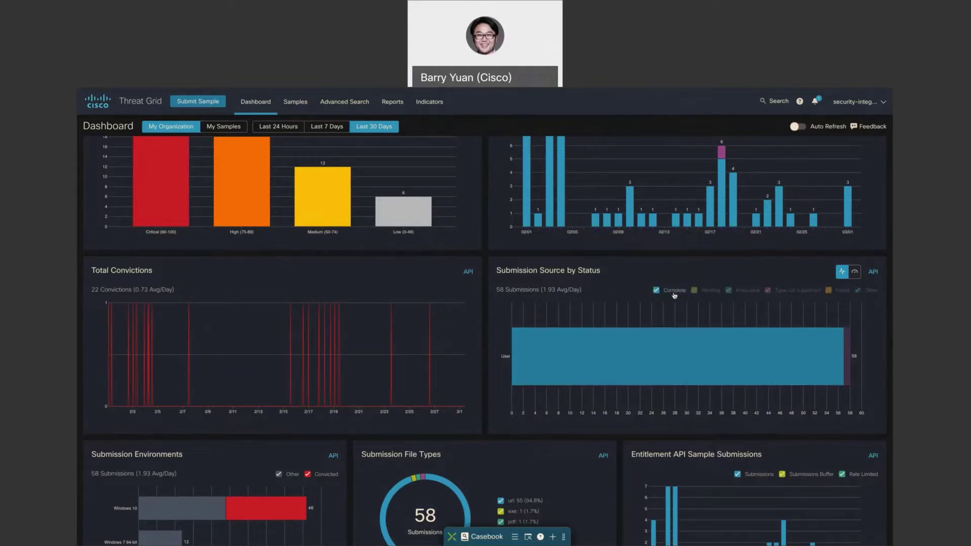
{"action": "mouse_move", "coordinate": [803, 372]}
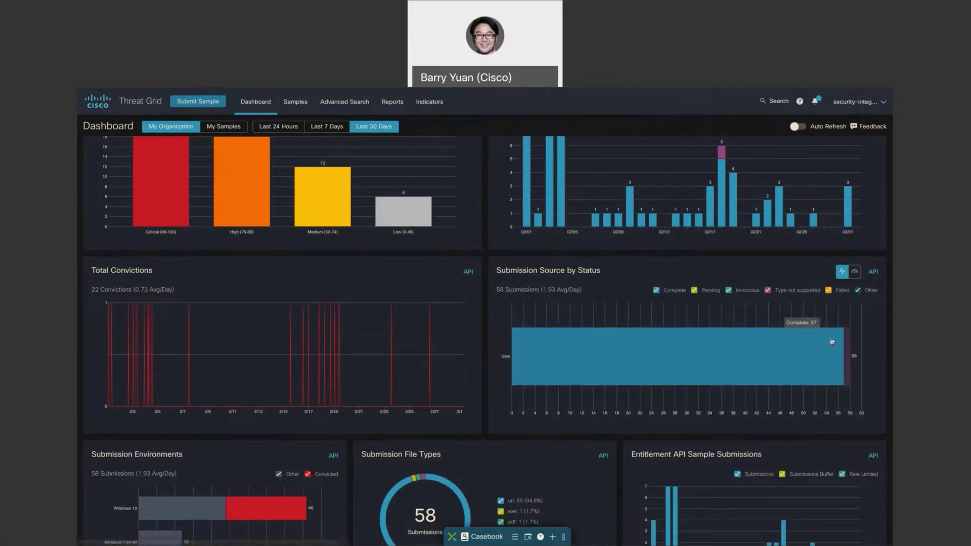
Check the Windows 10 environment bars and file types: 55 URLs (94.8%), one exe, pdf, other
{"action": "mouse_move", "coordinate": [841, 387]}
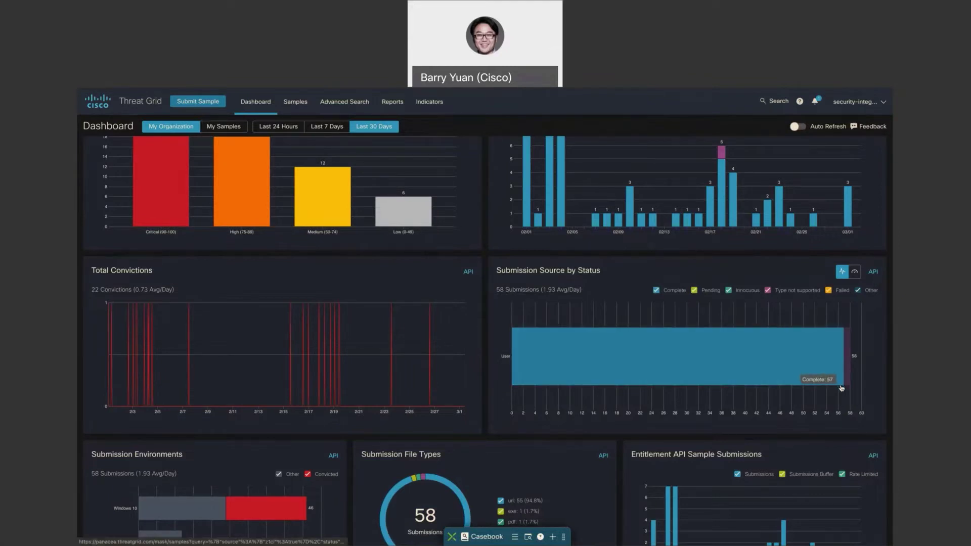
{"action": "scroll", "coordinate": [841, 388], "scroll_direction": "down", "scroll_amount": 3}
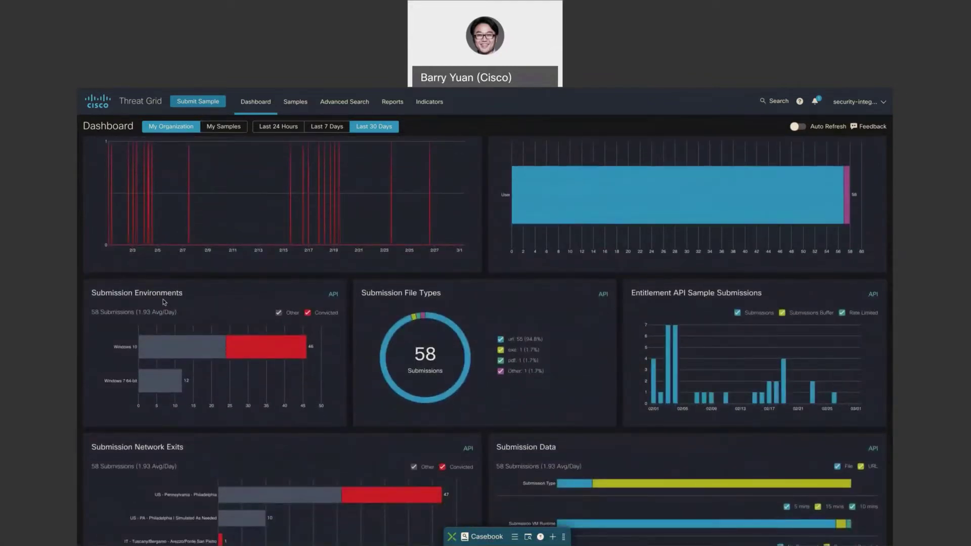
{"action": "mouse_move", "coordinate": [174, 342]}
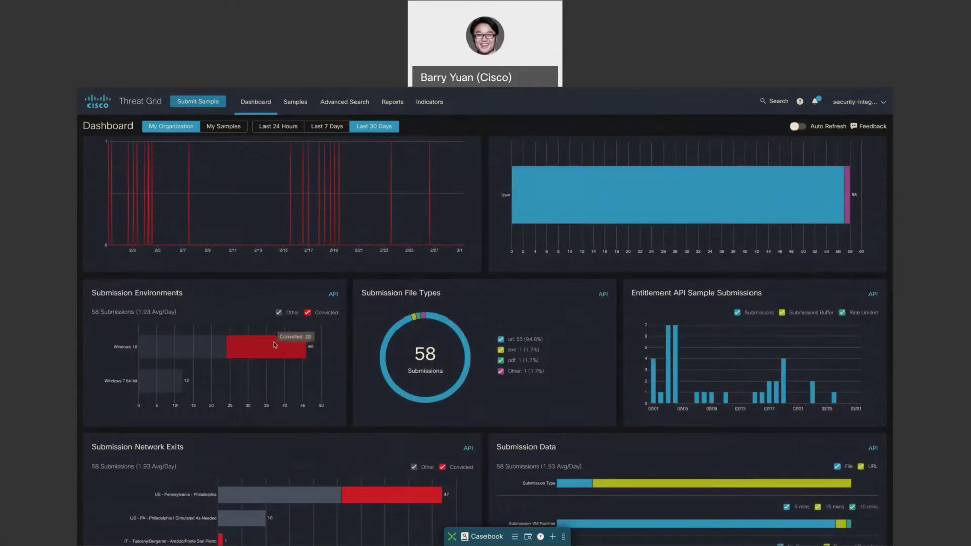
{"action": "mouse_move", "coordinate": [272, 357]}
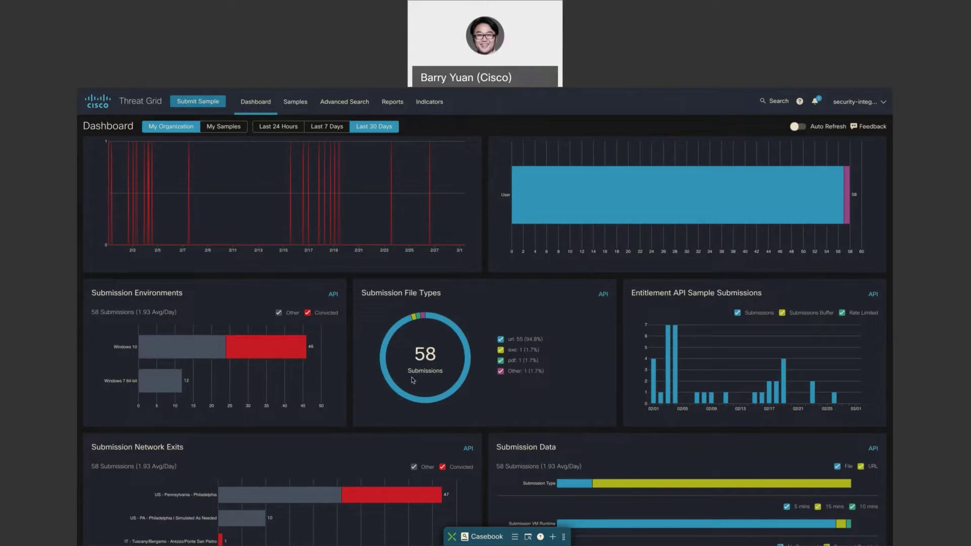
Switch the Top IP Addresses panel to Top Domains shown as a word cloud
{"action": "scroll", "coordinate": [598, 366], "scroll_direction": "down", "scroll_amount": 1}
{"action": "scroll", "coordinate": [598, 365], "scroll_direction": "down", "scroll_amount": 3}
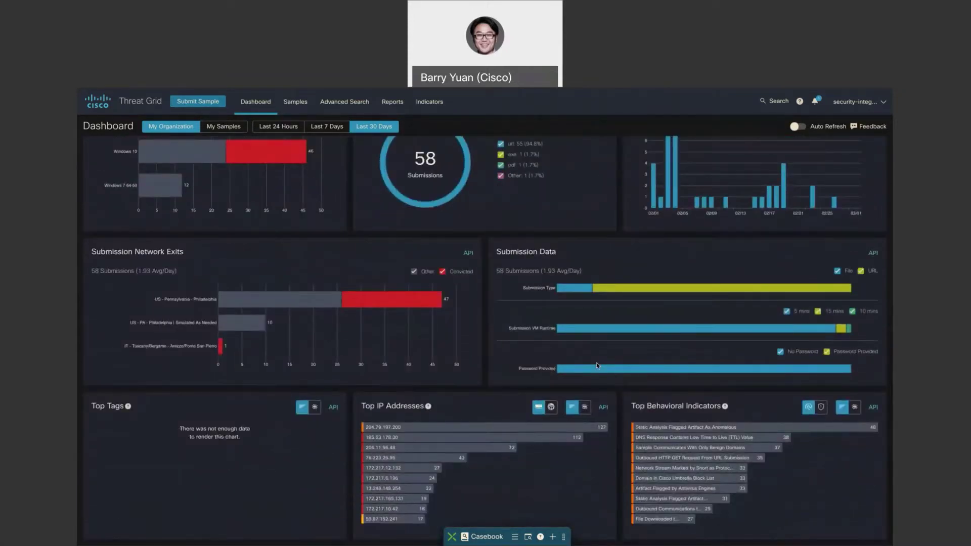
{"action": "scroll", "coordinate": [456, 435], "scroll_direction": "up", "scroll_amount": 1}
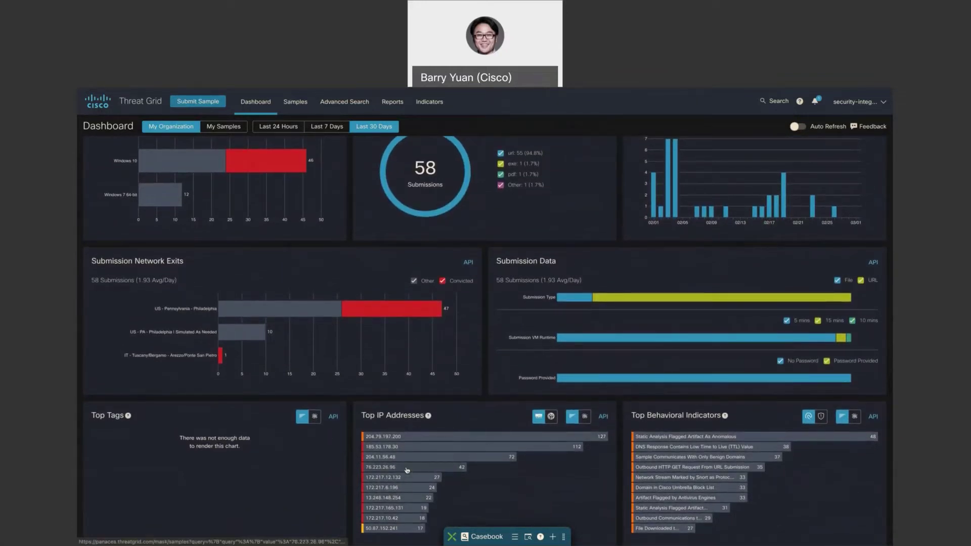
{"action": "scroll", "coordinate": [407, 470], "scroll_direction": "down", "scroll_amount": 1}
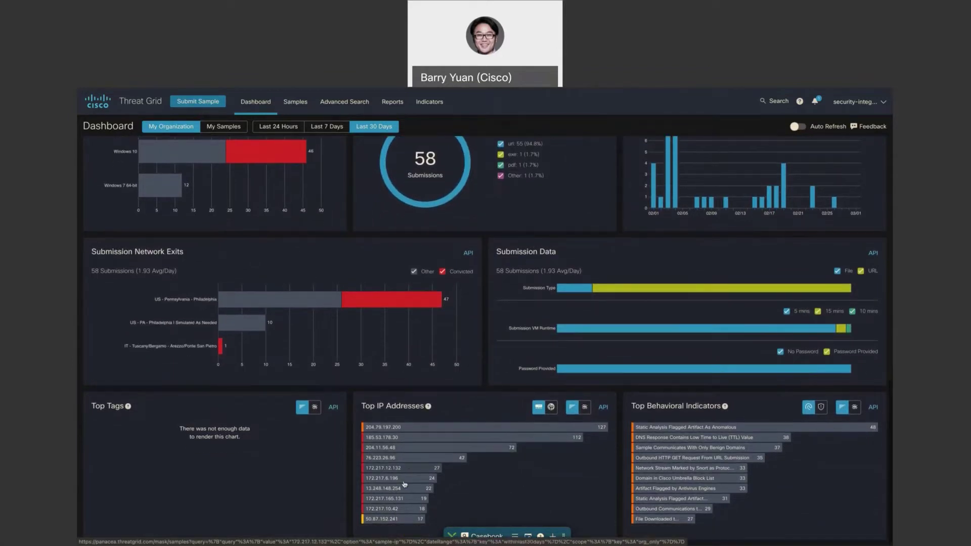
{"action": "left_click", "coordinate": [553, 412]}
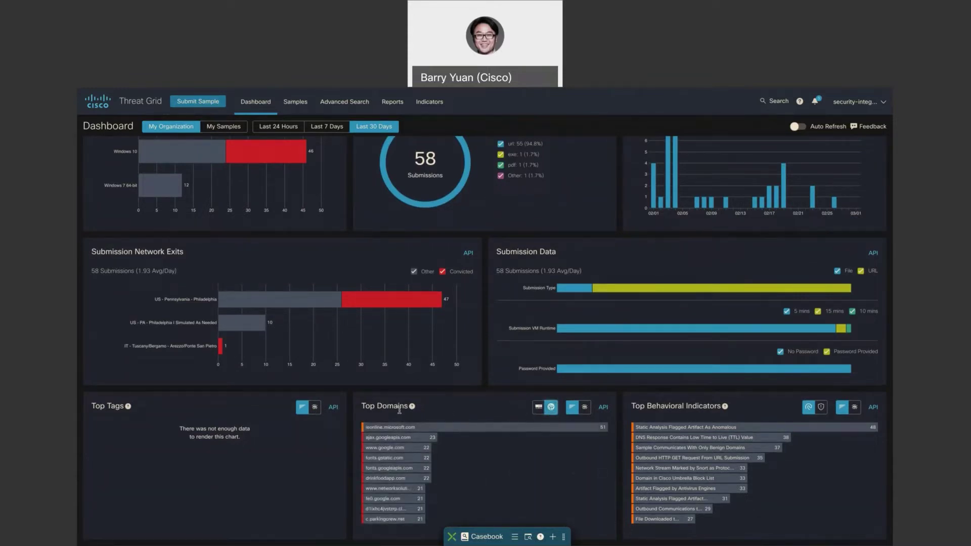
{"action": "left_click", "coordinate": [588, 411]}
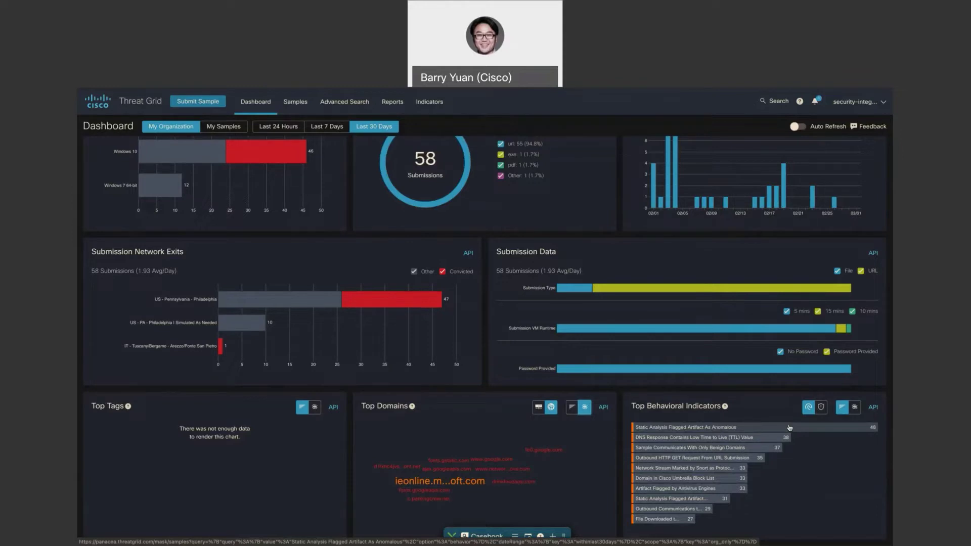
{"action": "scroll", "coordinate": [597, 355], "scroll_direction": "up", "scroll_amount": 1}
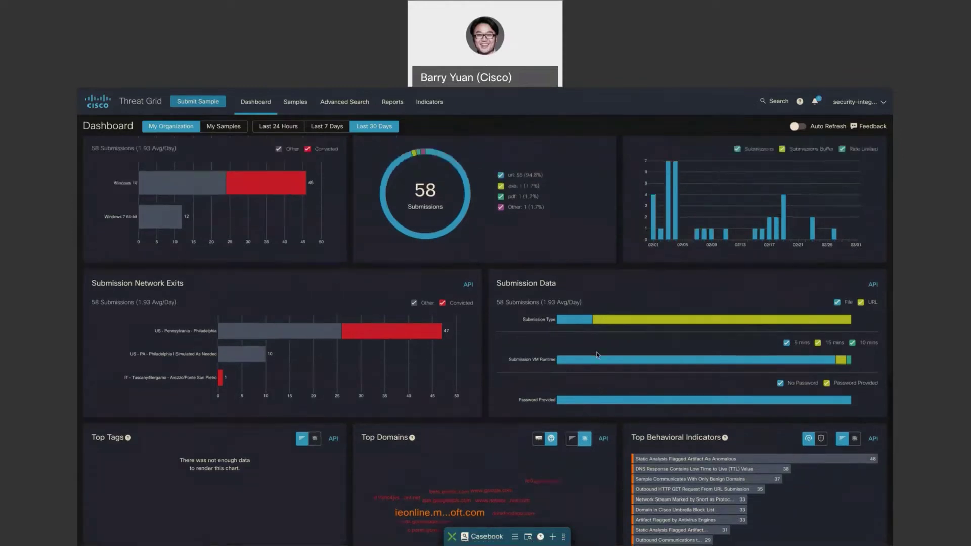
{"action": "scroll", "coordinate": [598, 355], "scroll_direction": "up", "scroll_amount": 10}
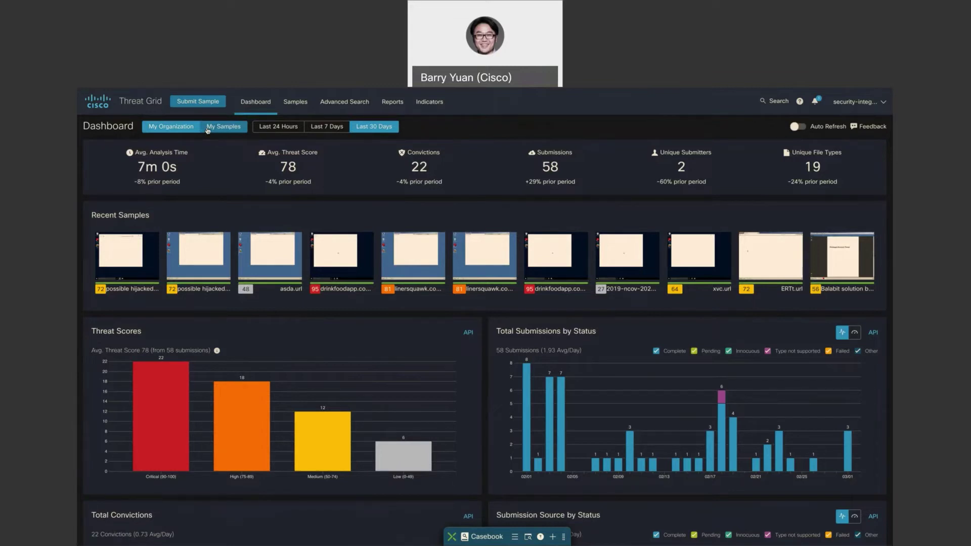
{"action": "left_click", "coordinate": [207, 127]}
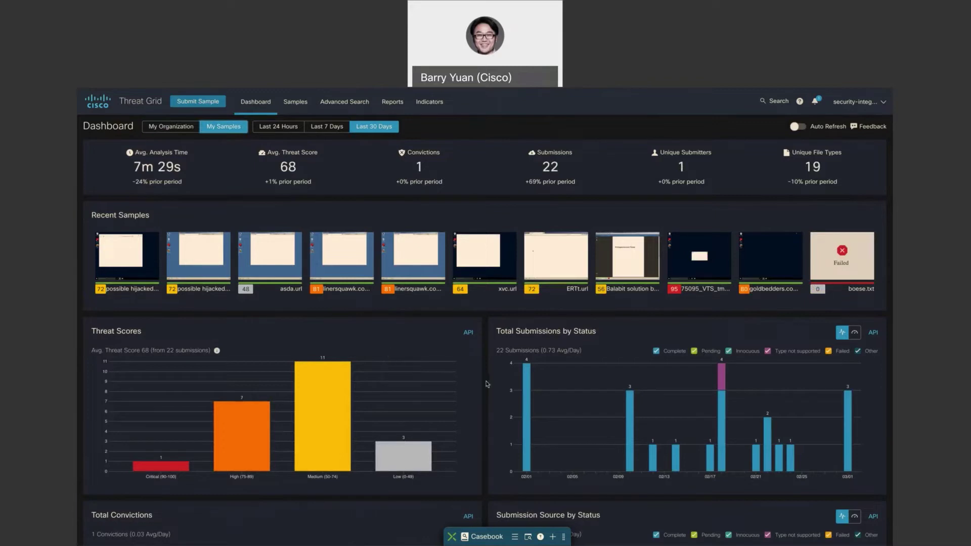
{"action": "scroll", "coordinate": [487, 384], "scroll_direction": "down", "scroll_amount": 10}
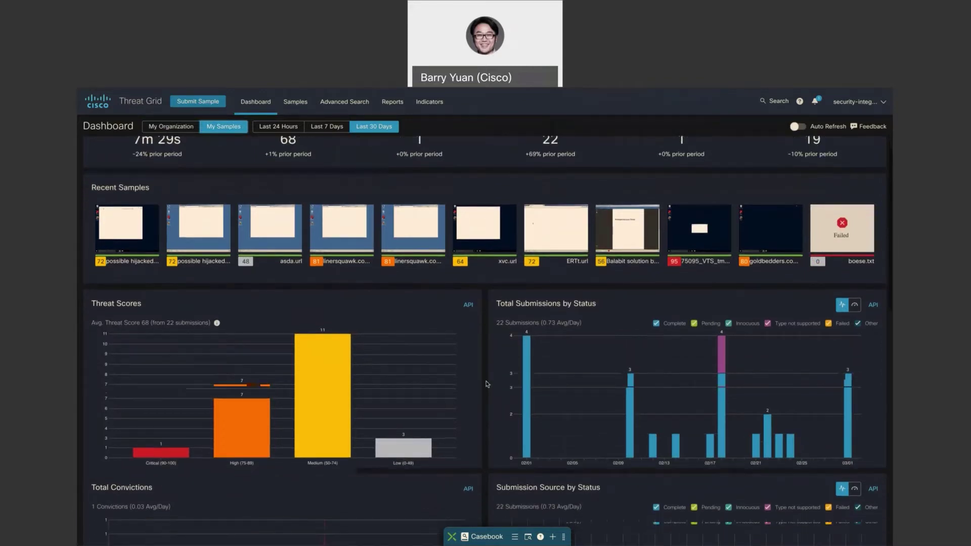
{"action": "scroll", "coordinate": [486, 384], "scroll_direction": "down", "scroll_amount": 2}
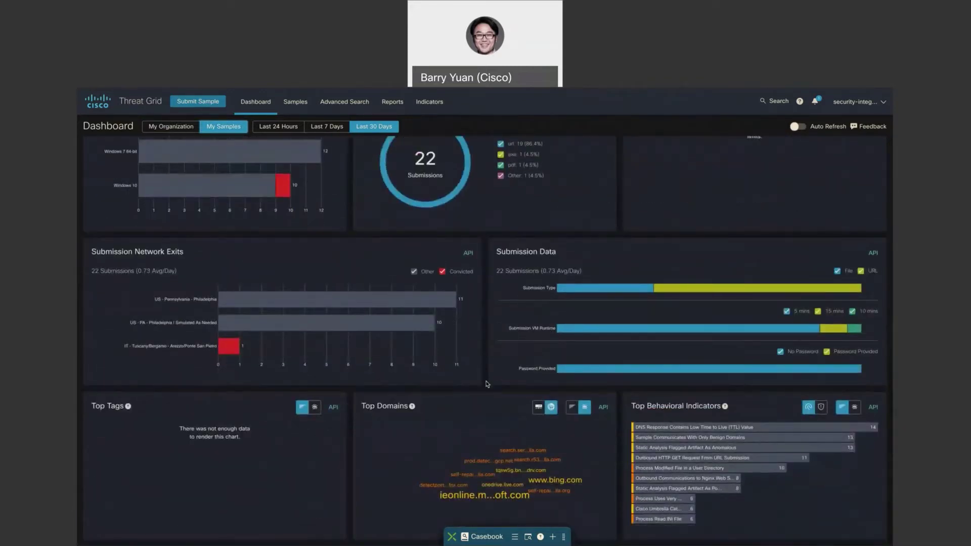
{"action": "scroll", "coordinate": [486, 383], "scroll_direction": "up", "scroll_amount": 12}
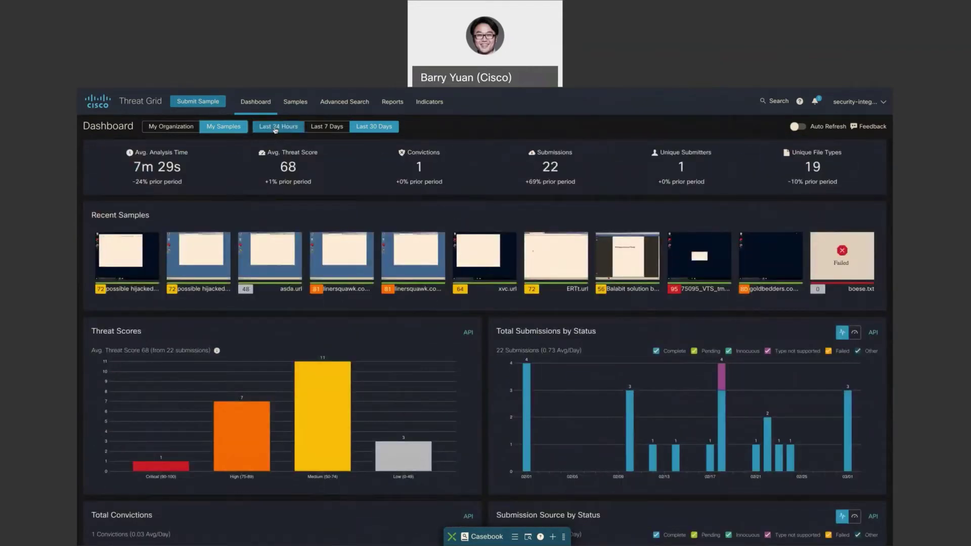
{"action": "left_click", "coordinate": [186, 127]}
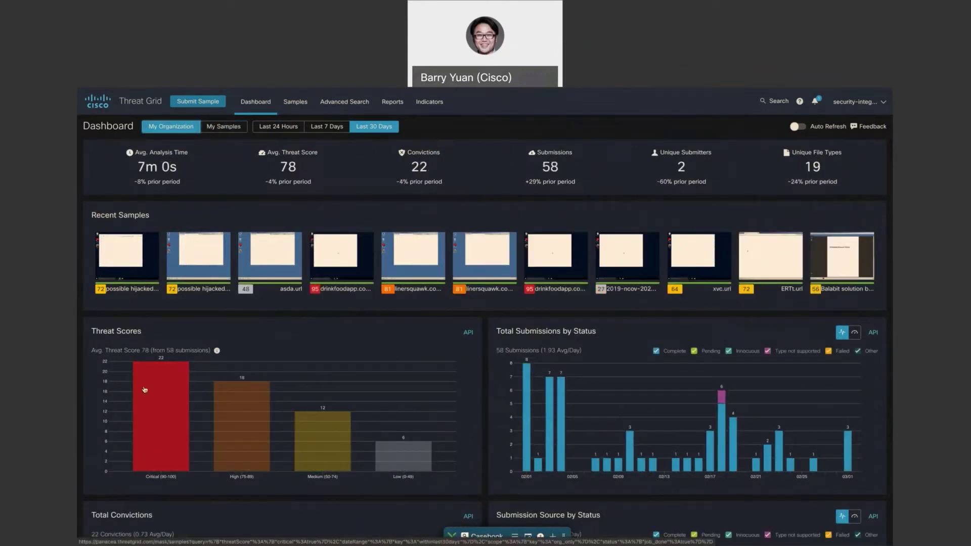
List the 22 critical samples and expand the 75095_VTS_tmp.srt exe's details and indicators
{"action": "left_click", "coordinate": [154, 439]}
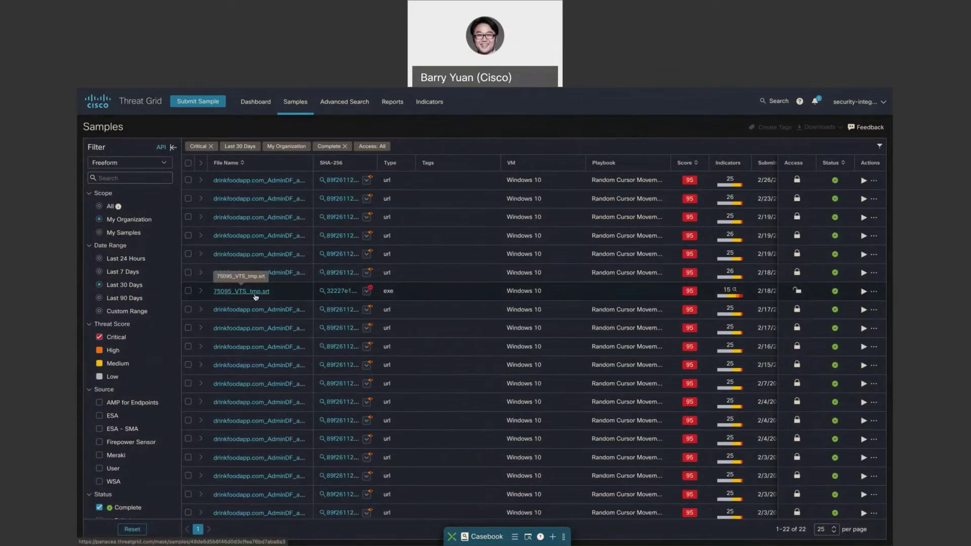
{"action": "left_click", "coordinate": [202, 293]}
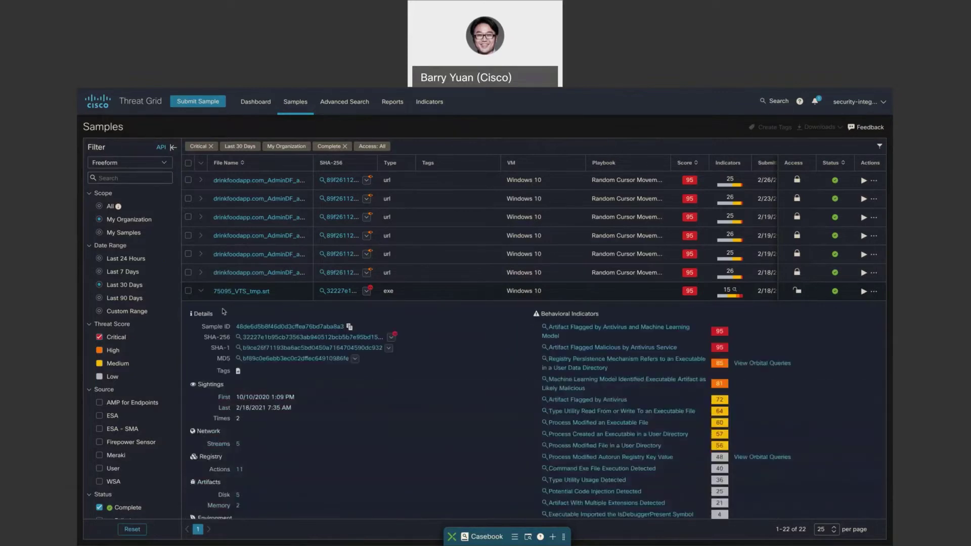
{"action": "scroll", "coordinate": [391, 402], "scroll_direction": "down", "scroll_amount": 1}
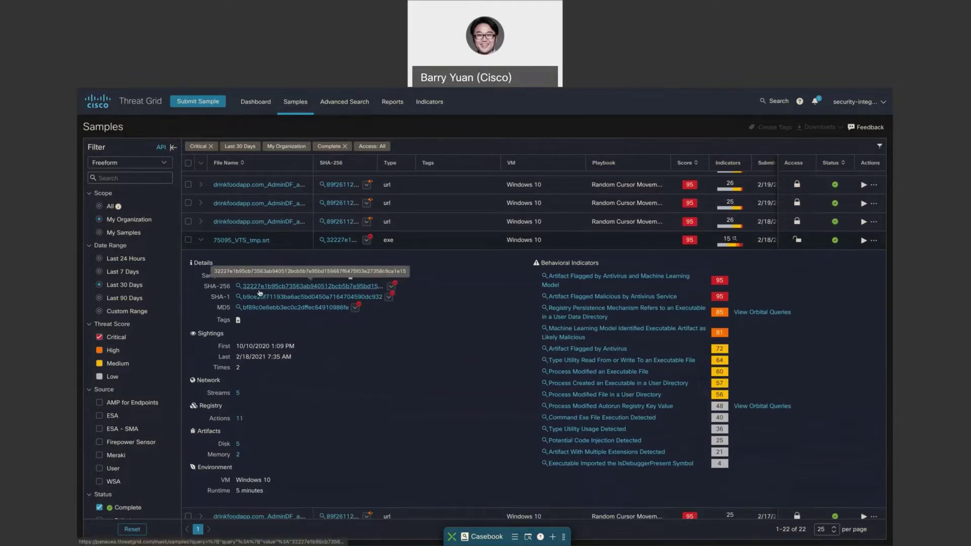
Add the 75095_VTS_tmp.srt sample's SHA-256 to a new casebook case via its pivot menu
{"action": "left_click", "coordinate": [391, 287]}
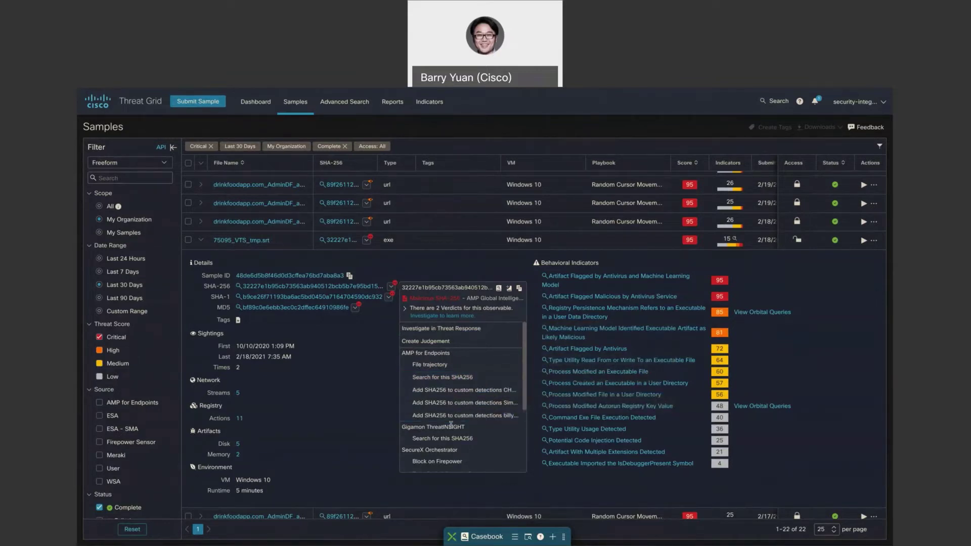
{"action": "scroll", "coordinate": [452, 425], "scroll_direction": "down", "scroll_amount": 2}
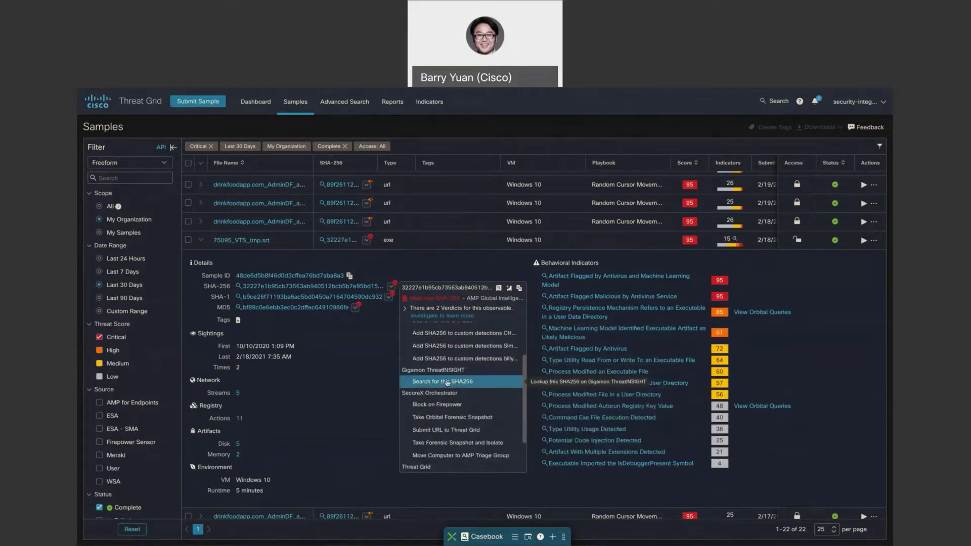
{"action": "scroll", "coordinate": [453, 422], "scroll_direction": "down", "scroll_amount": 1}
{"action": "scroll", "coordinate": [454, 420], "scroll_direction": "down", "scroll_amount": 3}
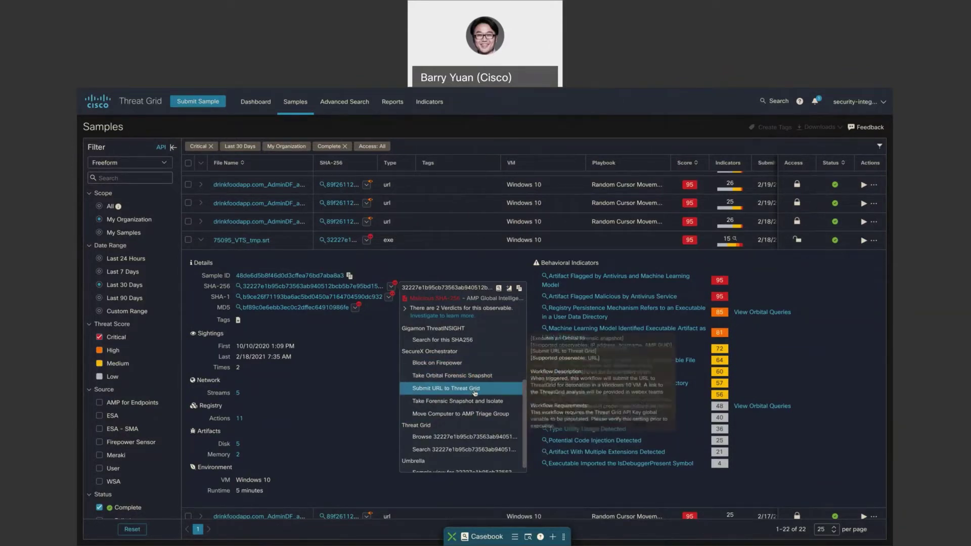
{"action": "scroll", "coordinate": [474, 414], "scroll_direction": "down", "scroll_amount": 1}
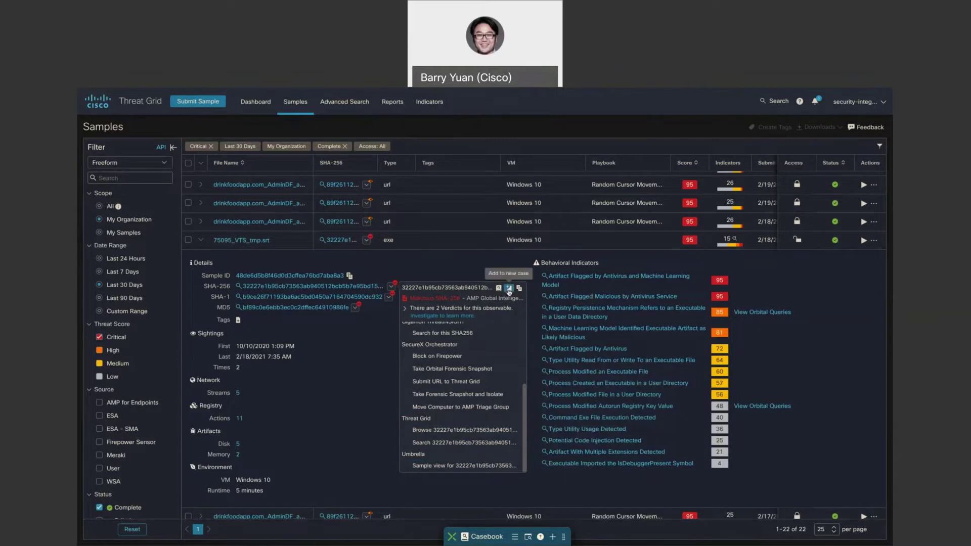
{"action": "left_click", "coordinate": [508, 288]}
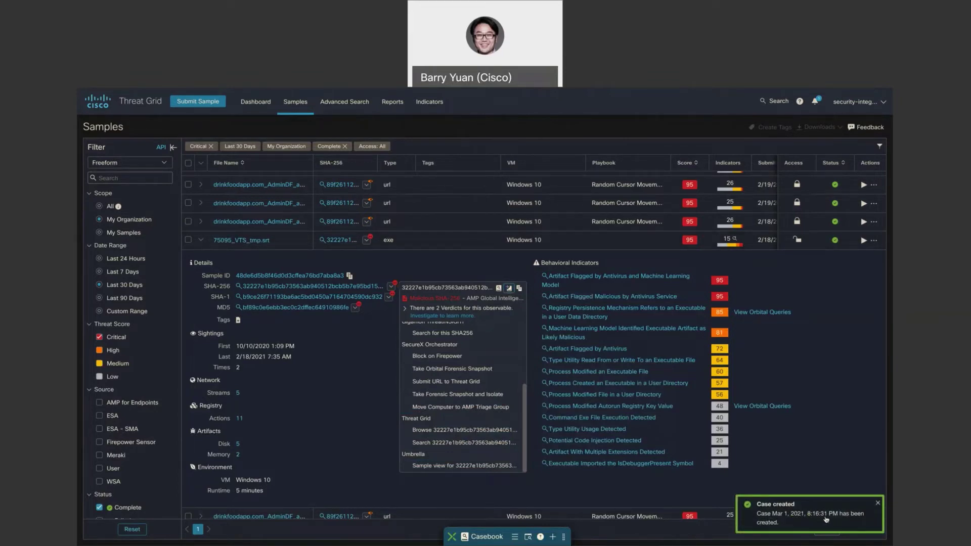
Expand the casebook to view 'Case Mar 1, 2021, 8:16:31 PM' with its SHA-256 observable
{"action": "left_click", "coordinate": [485, 537]}
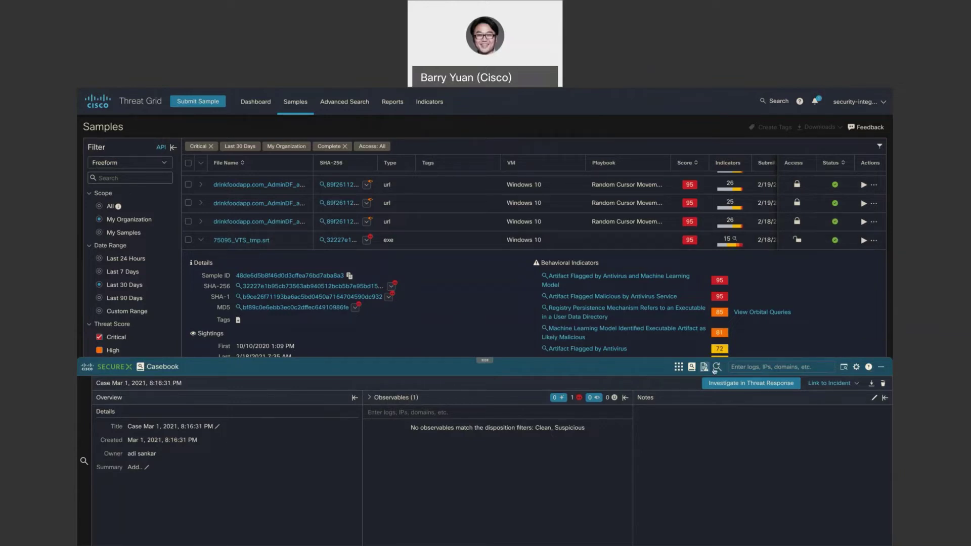
Collapse the casebook and re-expand the 75095_VTS_tmp.srt sample's details in the Samples list
{"action": "left_click", "coordinate": [881, 368]}
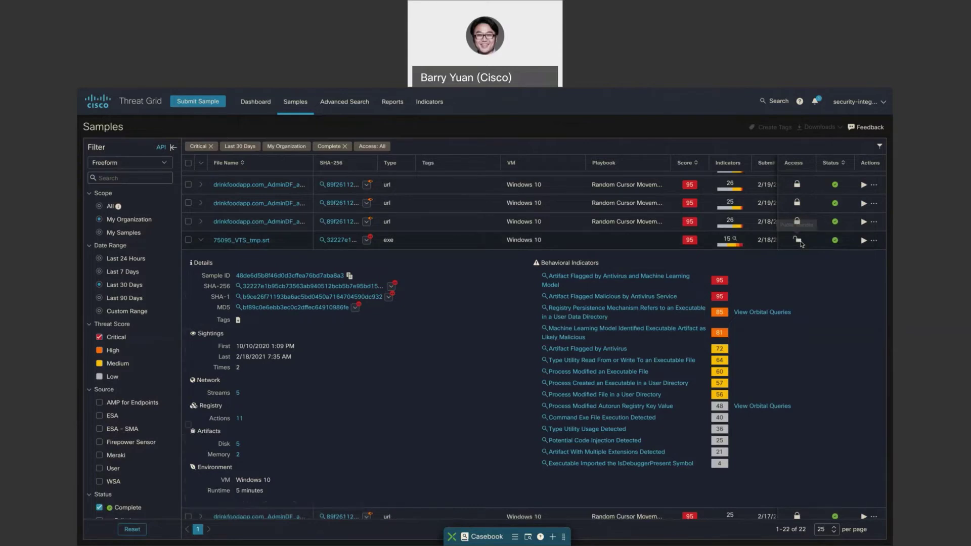
{"action": "left_click", "coordinate": [801, 243]}
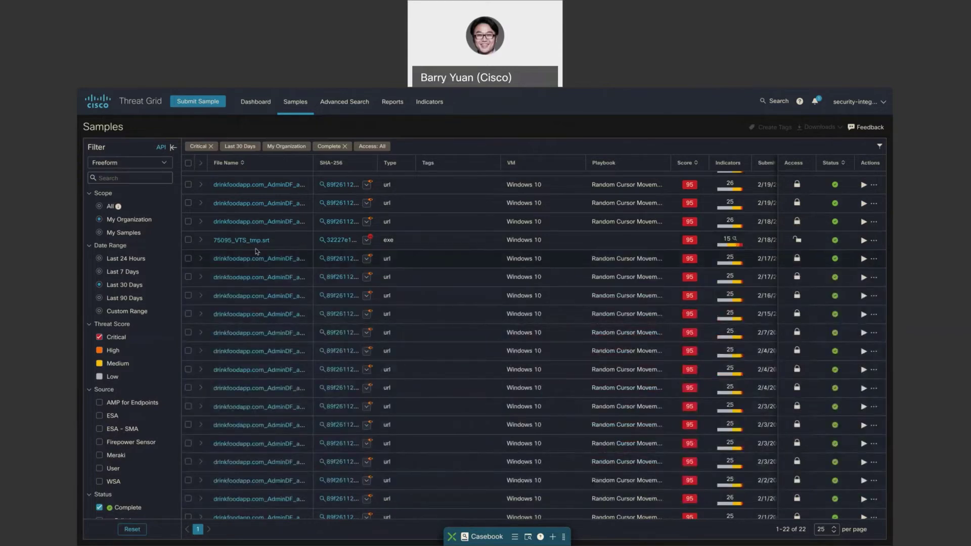
{"action": "left_click", "coordinate": [204, 242]}
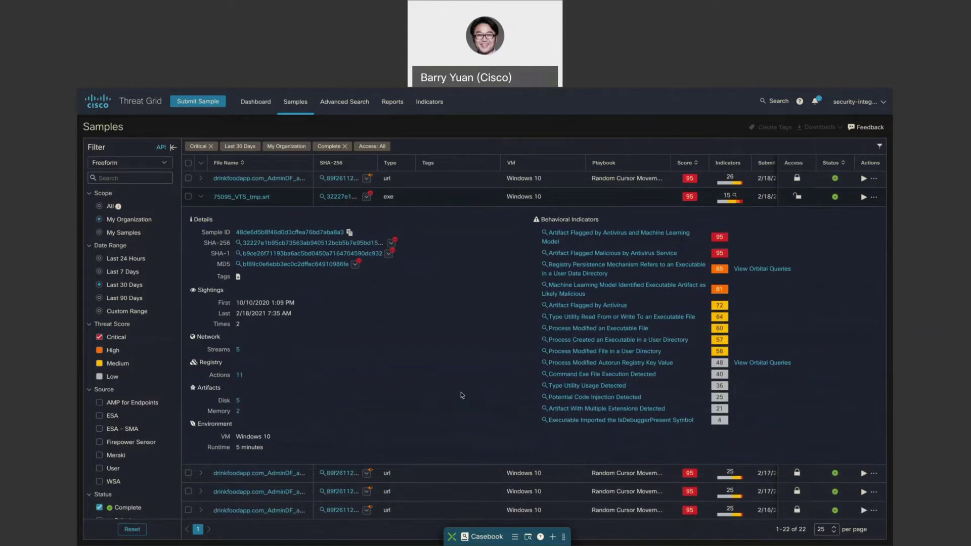
{"action": "scroll", "coordinate": [349, 263], "scroll_direction": "up", "scroll_amount": 1}
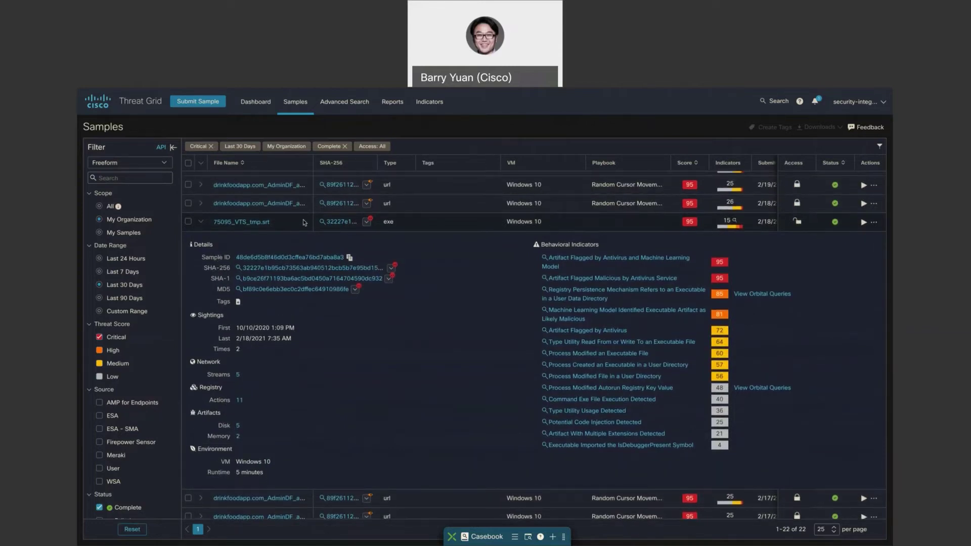
Open the 75095_VTS_tmp.srt report and scroll through its behavioral indicators to the network streams
{"action": "left_click", "coordinate": [250, 222]}
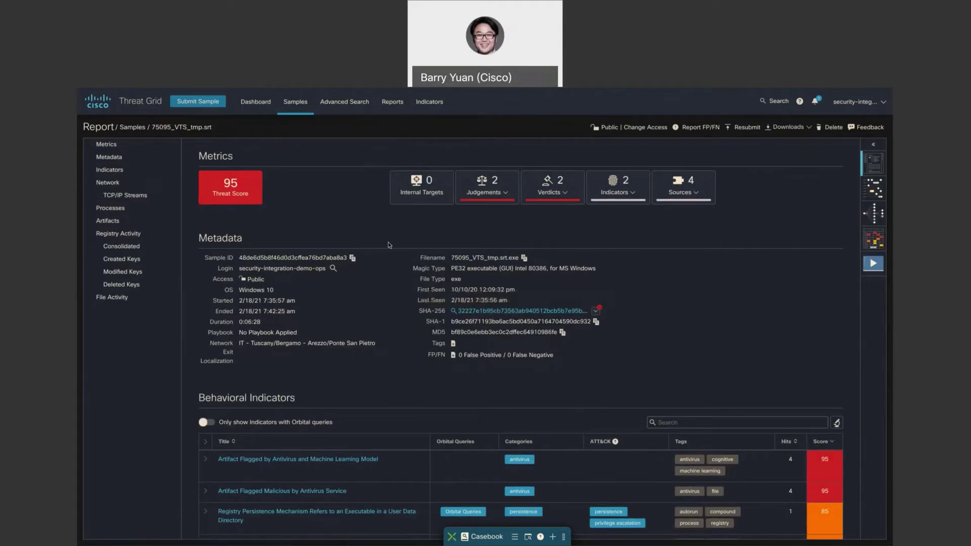
{"action": "scroll", "coordinate": [390, 359], "scroll_direction": "down", "scroll_amount": 4}
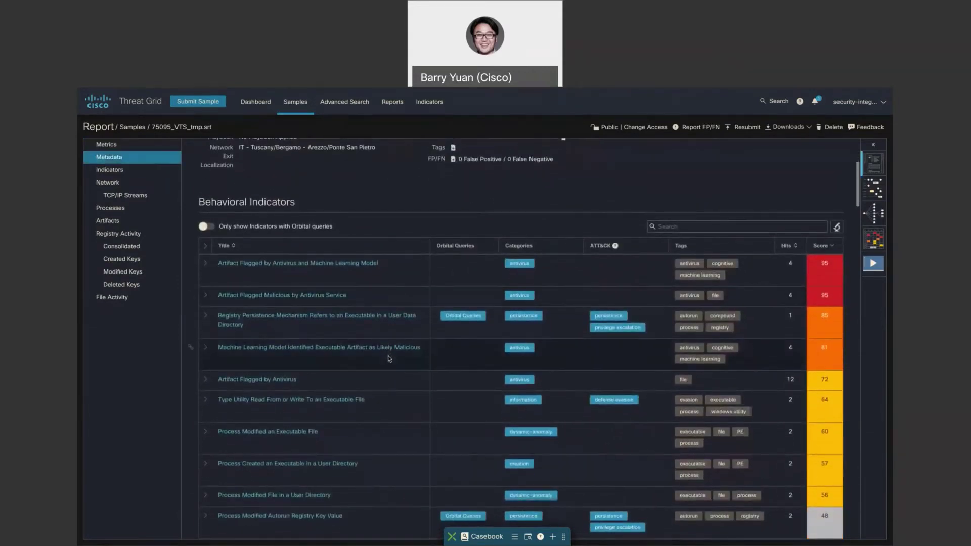
{"action": "scroll", "coordinate": [390, 358], "scroll_direction": "down", "scroll_amount": 1}
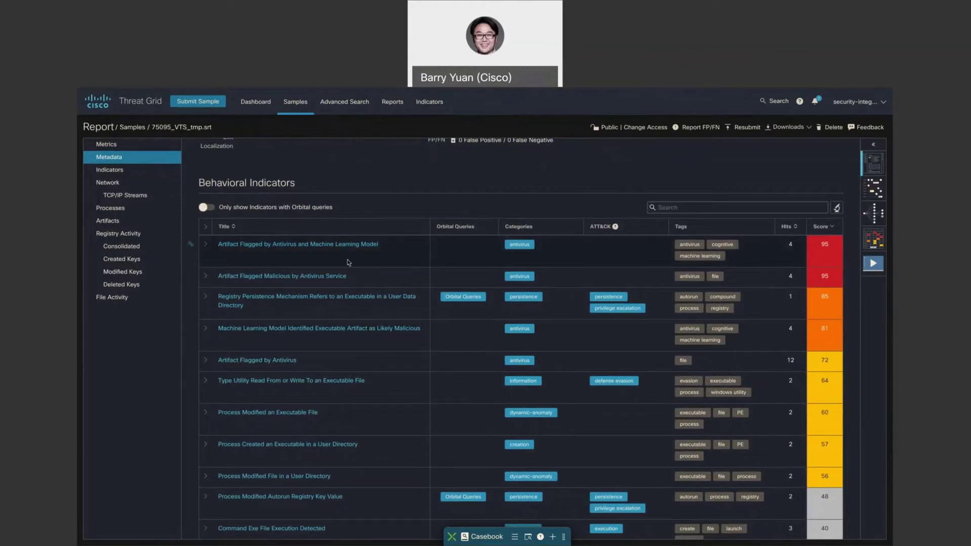
{"action": "scroll", "coordinate": [285, 267], "scroll_direction": "down", "scroll_amount": 10}
{"action": "scroll", "coordinate": [286, 267], "scroll_direction": "down", "scroll_amount": 2}
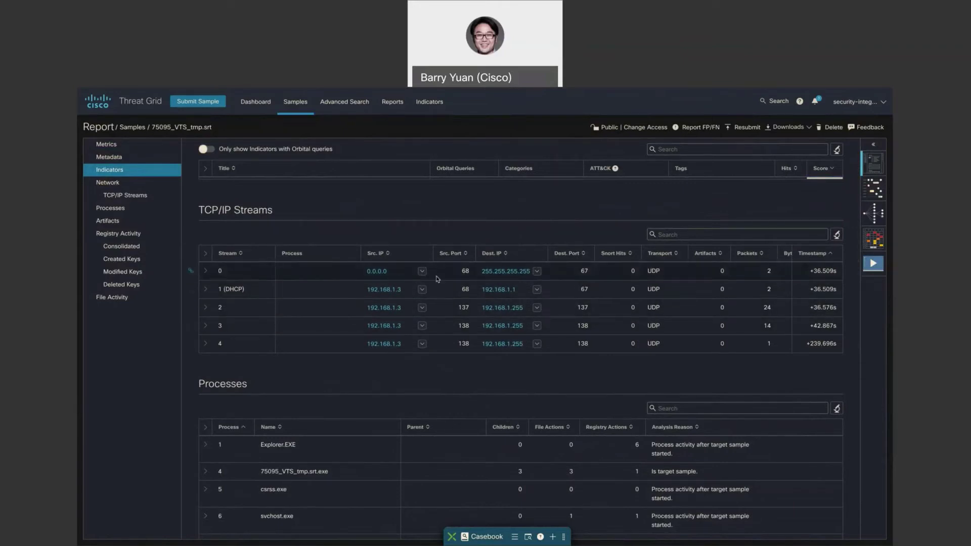
Scroll through TCP/IP streams, processes and the 11 artifacts, including dropped route.exe and zroute.exe
{"action": "scroll", "coordinate": [488, 369], "scroll_direction": "down", "scroll_amount": 2}
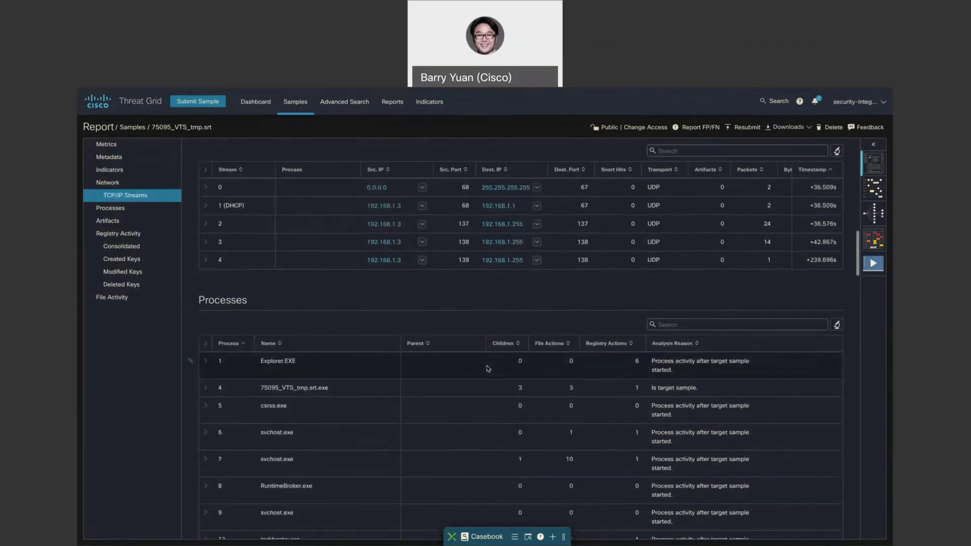
{"action": "scroll", "coordinate": [488, 369], "scroll_direction": "down", "scroll_amount": 2}
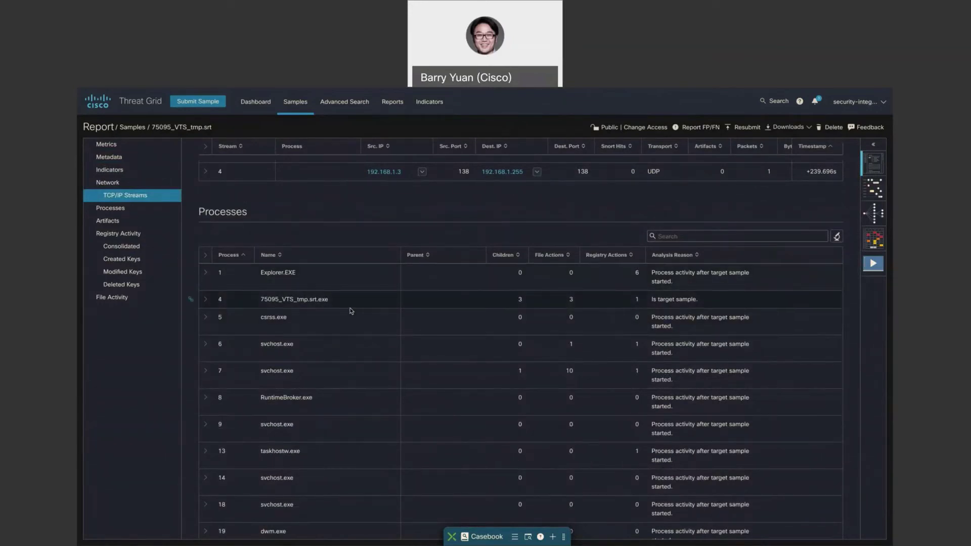
{"action": "scroll", "coordinate": [349, 309], "scroll_direction": "down", "scroll_amount": 2}
{"action": "scroll", "coordinate": [349, 309], "scroll_direction": "down", "scroll_amount": 6}
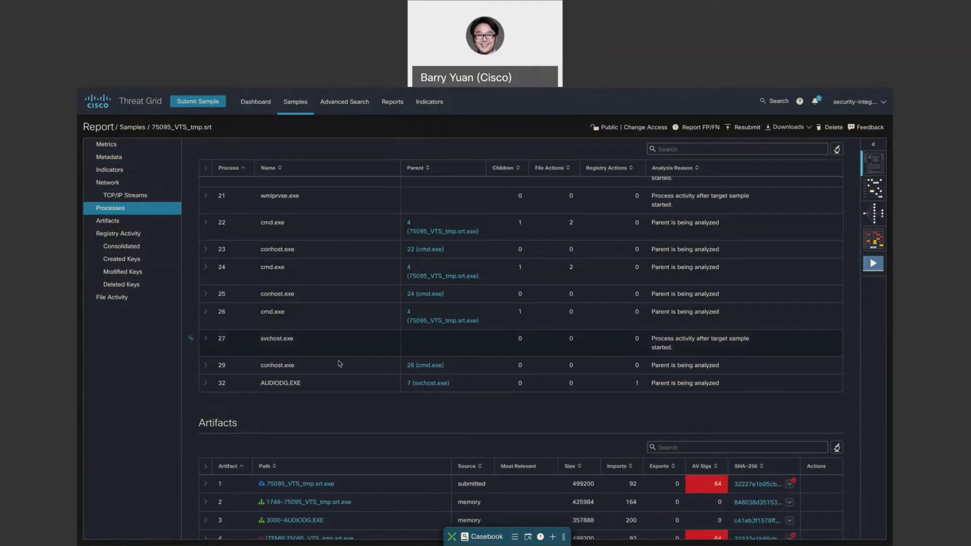
{"action": "scroll", "coordinate": [337, 364], "scroll_direction": "down", "scroll_amount": 2}
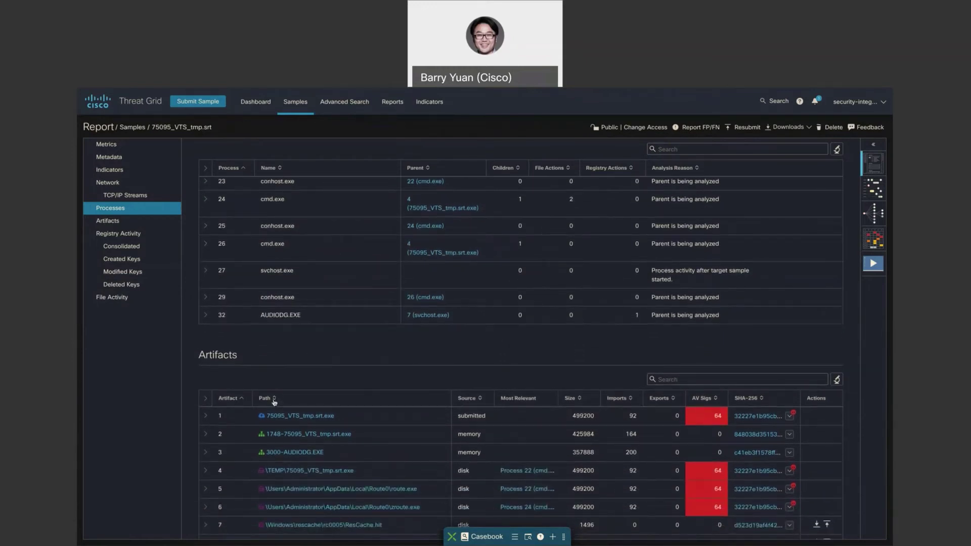
{"action": "scroll", "coordinate": [274, 402], "scroll_direction": "down", "scroll_amount": 1}
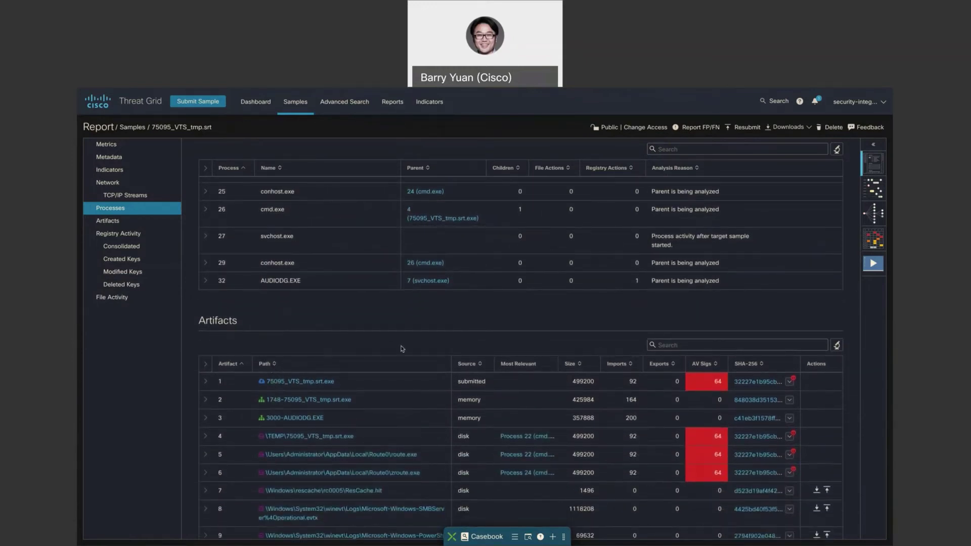
{"action": "scroll", "coordinate": [399, 349], "scroll_direction": "down", "scroll_amount": 3}
{"action": "scroll", "coordinate": [397, 354], "scroll_direction": "down", "scroll_amount": 1}
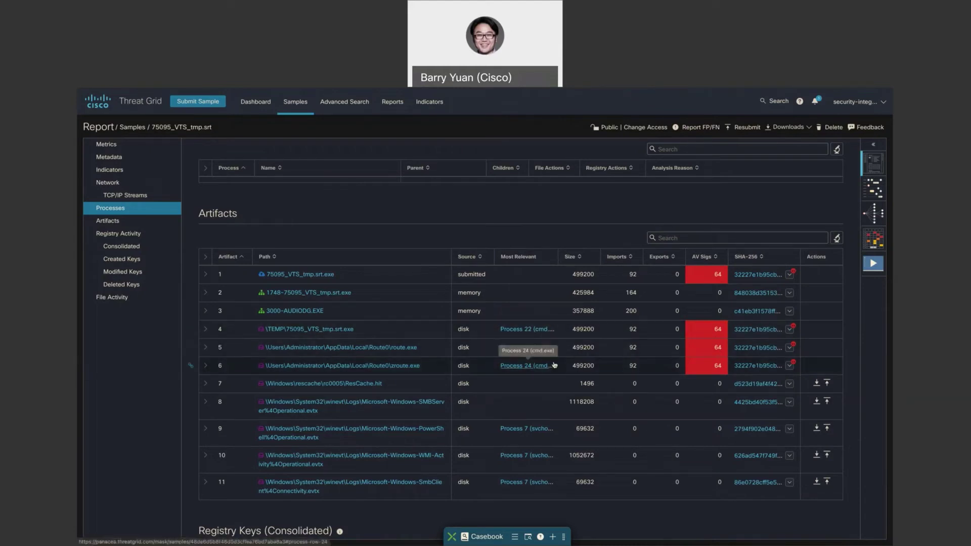
{"action": "scroll", "coordinate": [555, 364], "scroll_direction": "down", "scroll_amount": 2}
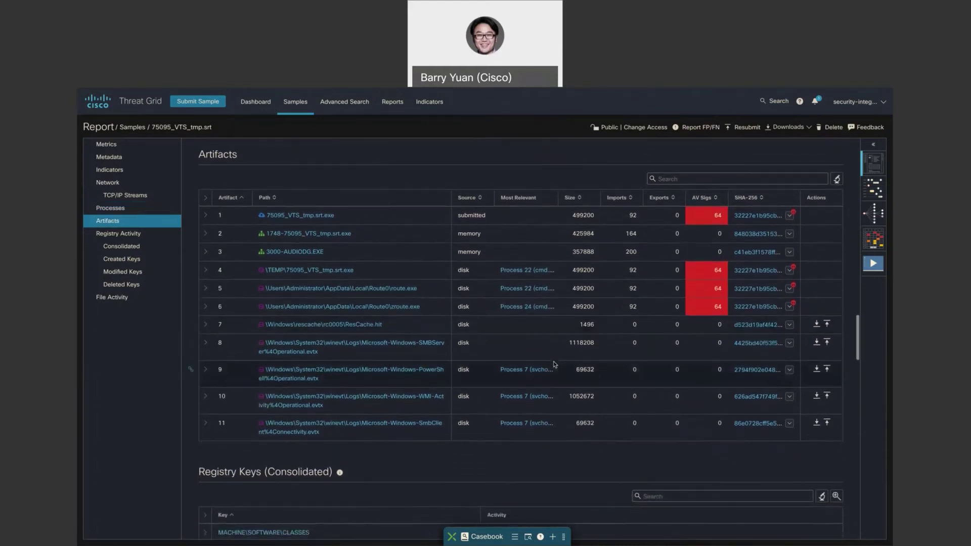
Review Registry Keys and File Activity, then display the report's process timeline chart
{"action": "scroll", "coordinate": [555, 364], "scroll_direction": "down", "scroll_amount": 9}
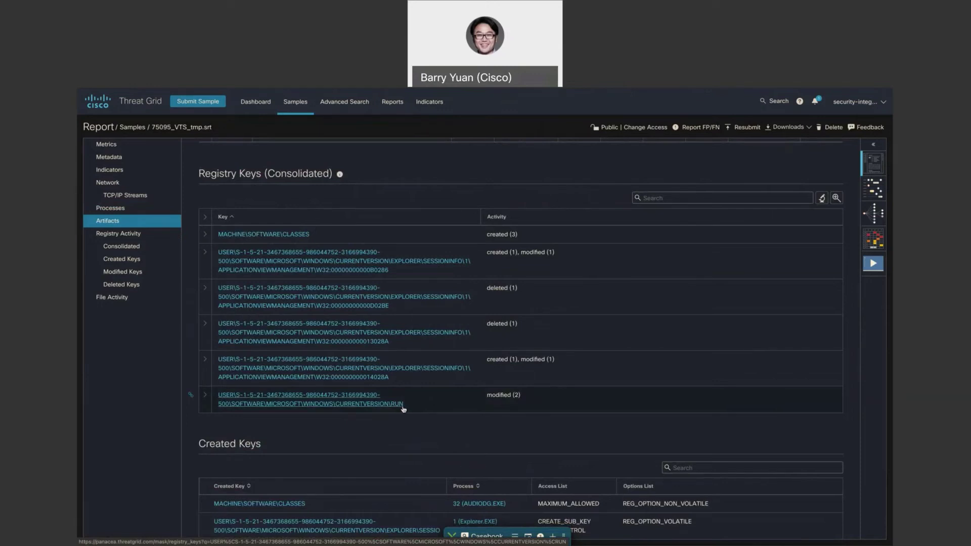
{"action": "scroll", "coordinate": [403, 408], "scroll_direction": "down", "scroll_amount": 5}
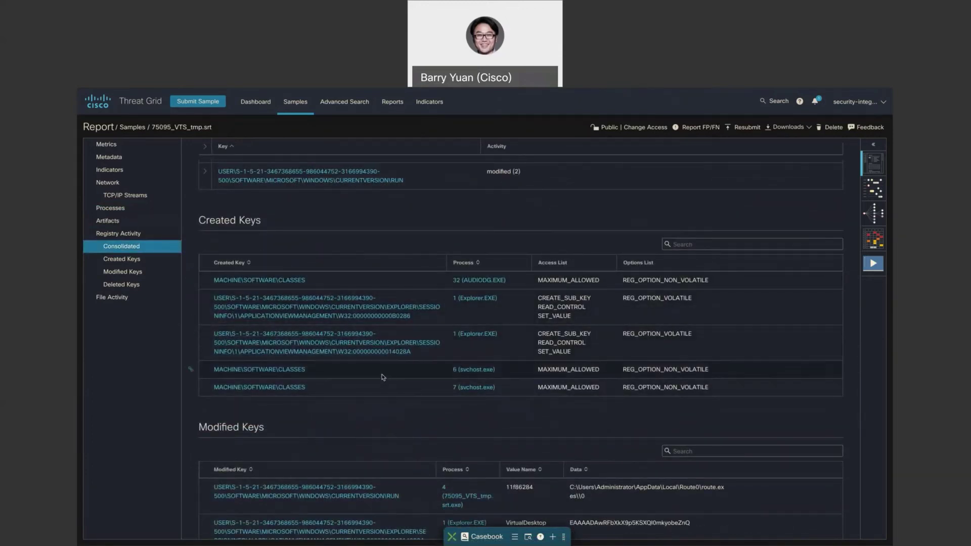
{"action": "scroll", "coordinate": [390, 382], "scroll_direction": "down", "scroll_amount": 5}
{"action": "scroll", "coordinate": [390, 383], "scroll_direction": "down", "scroll_amount": 8}
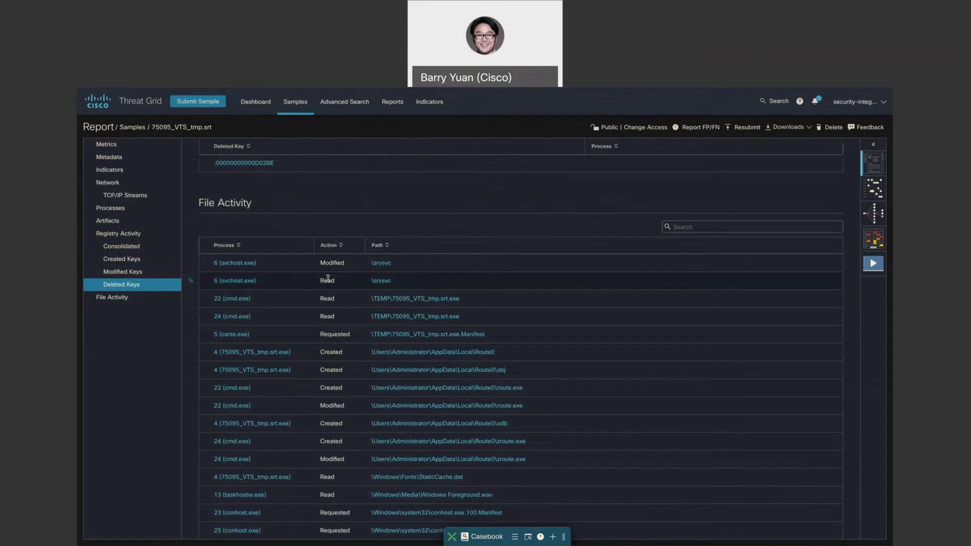
{"action": "scroll", "coordinate": [349, 373], "scroll_direction": "down", "scroll_amount": 4}
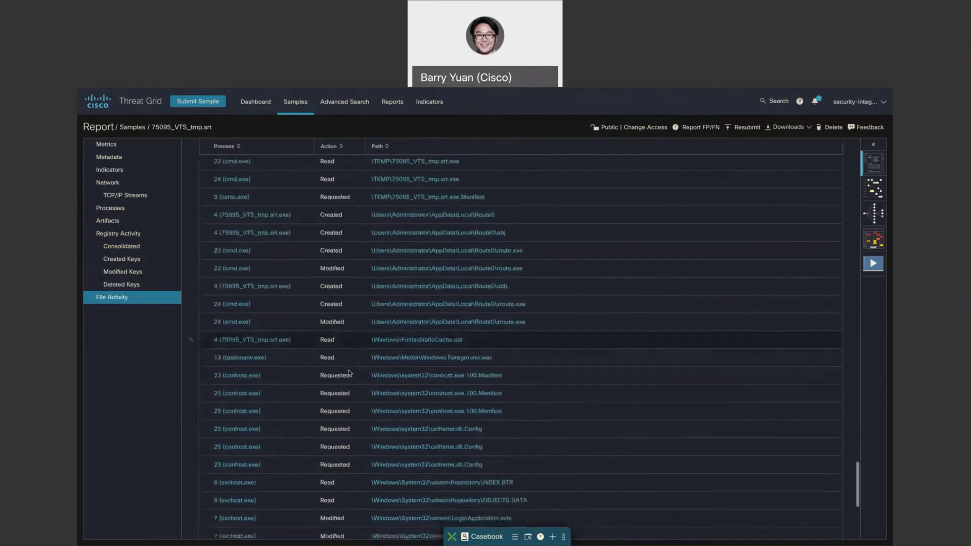
{"action": "scroll", "coordinate": [348, 373], "scroll_direction": "down", "scroll_amount": 3}
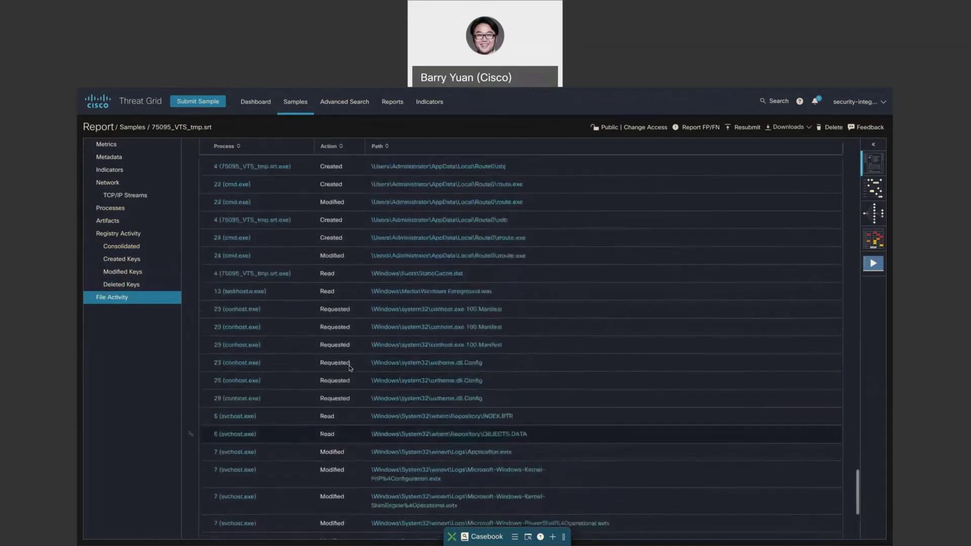
{"action": "scroll", "coordinate": [349, 368], "scroll_direction": "up", "scroll_amount": 20}
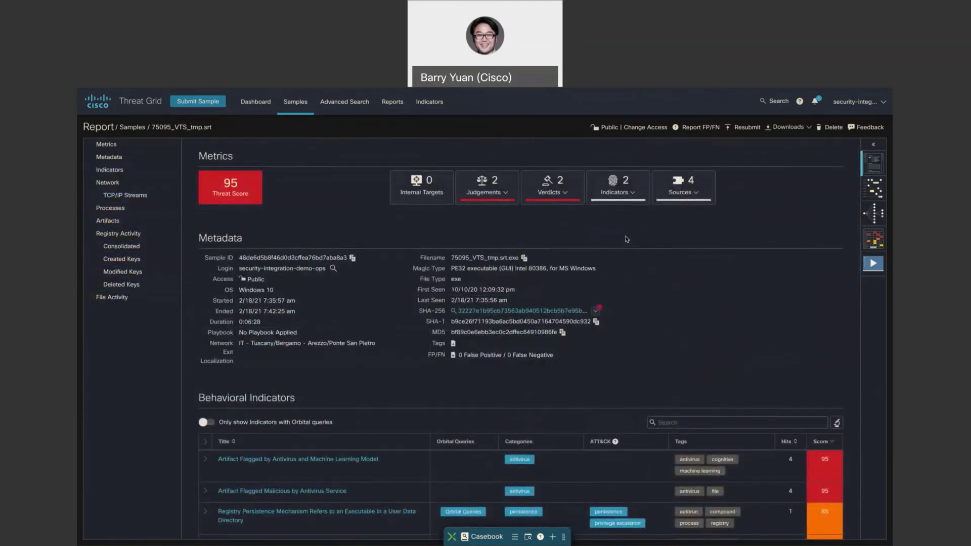
{"action": "left_click", "coordinate": [873, 188]}
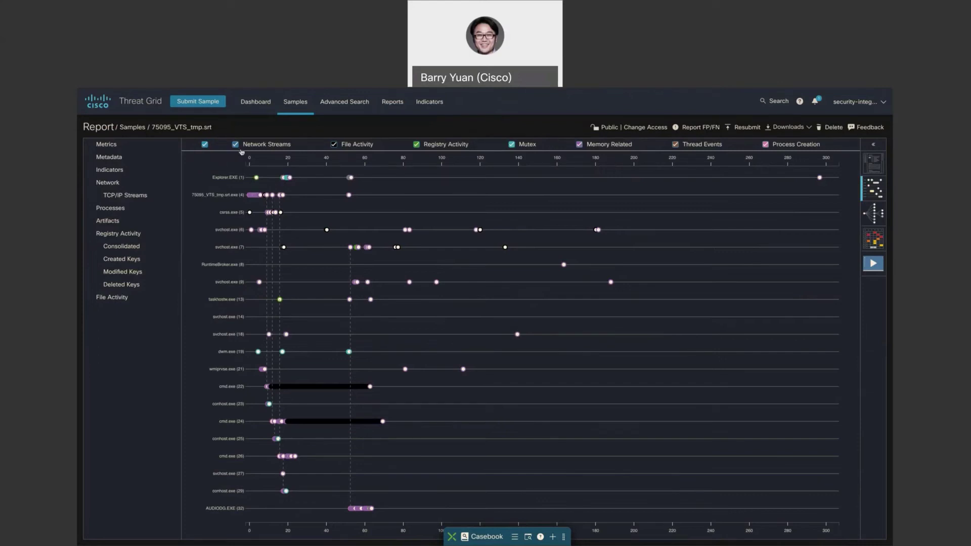
Turn off Network Streams and File Activity events in the 75095_VTS_tmp.srt process timeline
{"action": "left_click", "coordinate": [236, 146]}
{"action": "left_click", "coordinate": [335, 146]}
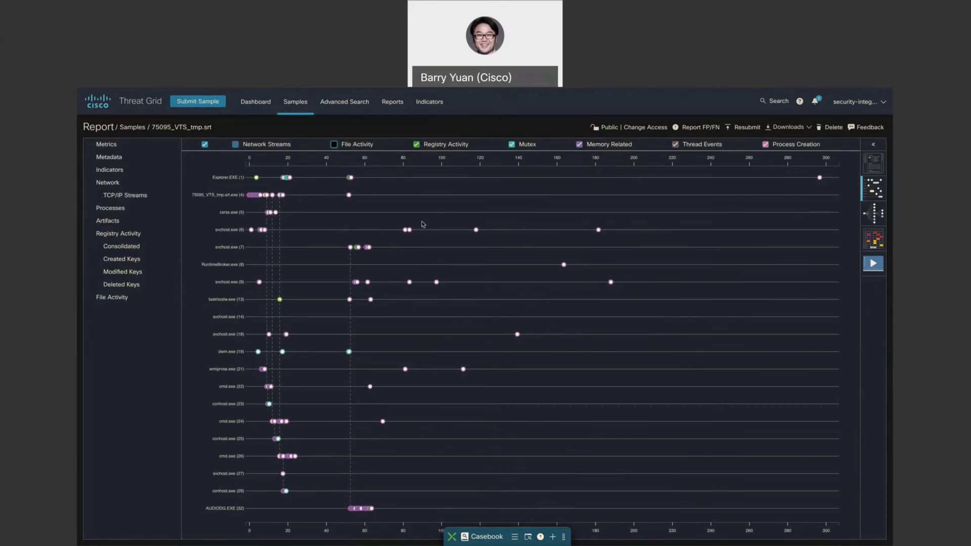
{"action": "mouse_move", "coordinate": [359, 249]}
Switch the report to the process tree showing 75095_VTS_tmp spawning three cmd.exe processes
{"action": "left_click", "coordinate": [873, 213]}
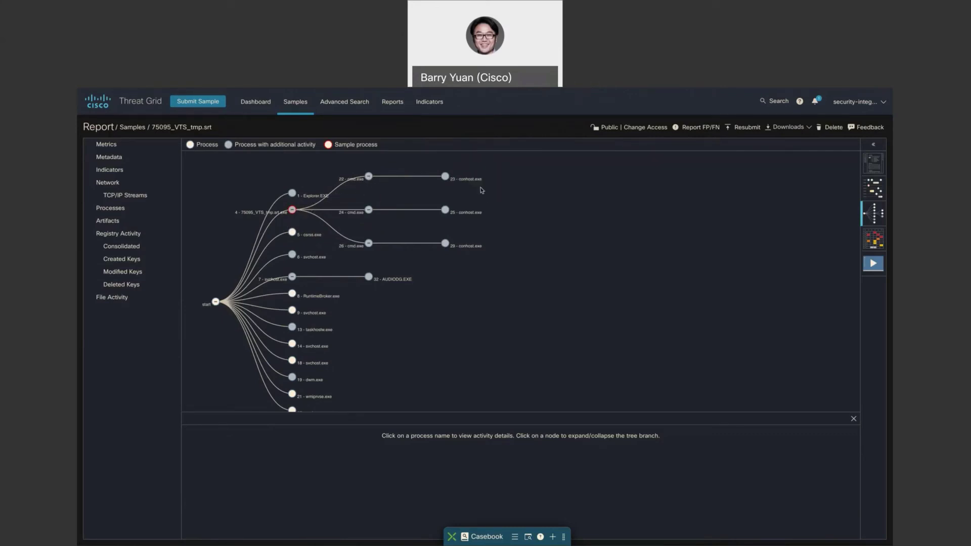
Display the MITRE ATT&CK matrix mapping indicators to Collection, Defense Evasion, Execution and other tactics
{"action": "left_click", "coordinate": [882, 241]}
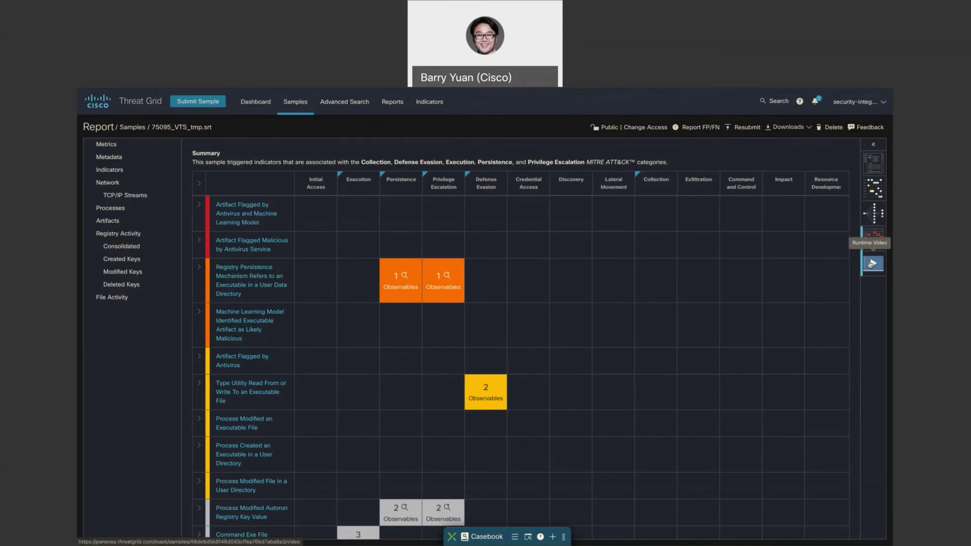
Expand the Downloads list: original sample, HTML report, JSON files, network PCAP and runtime video
{"action": "left_click", "coordinate": [788, 129]}
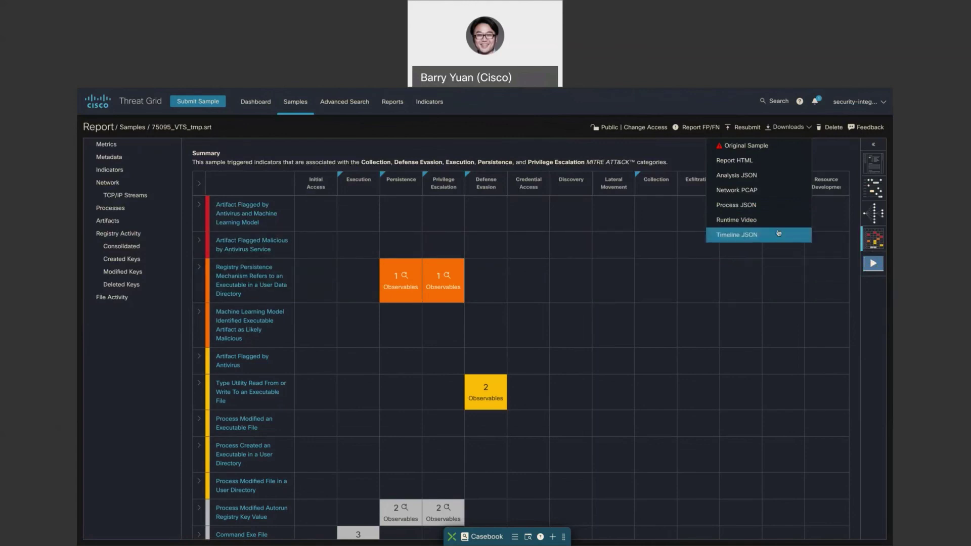
Expand the SecureX Casebook panel showing 'Case Mar 1, 2021, 8:16:31 PM' with one observable
{"action": "left_click", "coordinate": [489, 539]}
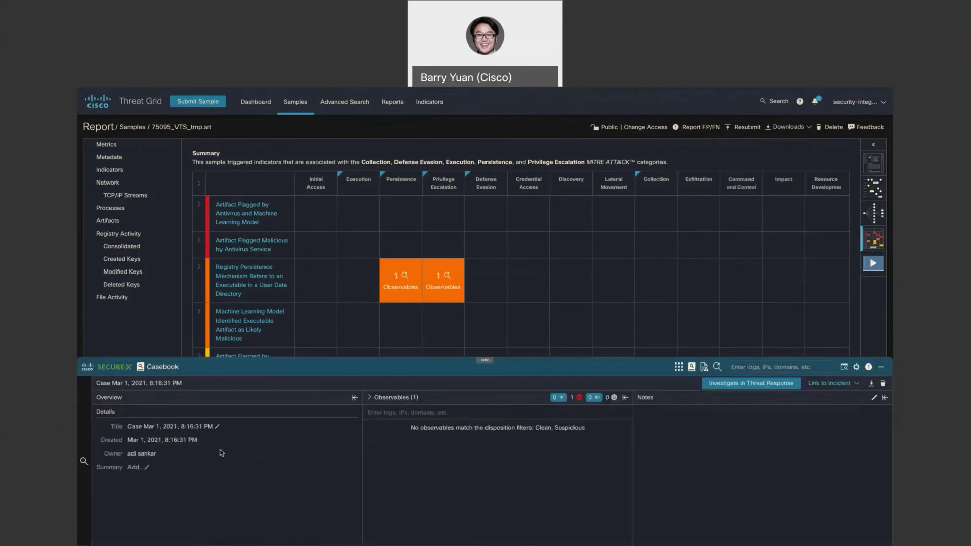